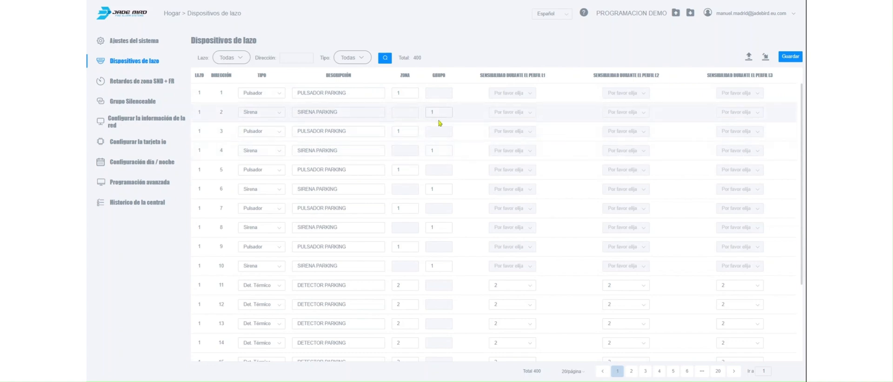
# Show the loop devices 100 per page, examine their types, zones and groups, and view the zone delay settings.
pyautogui.click(566, 373)
pyautogui.click(568, 354)
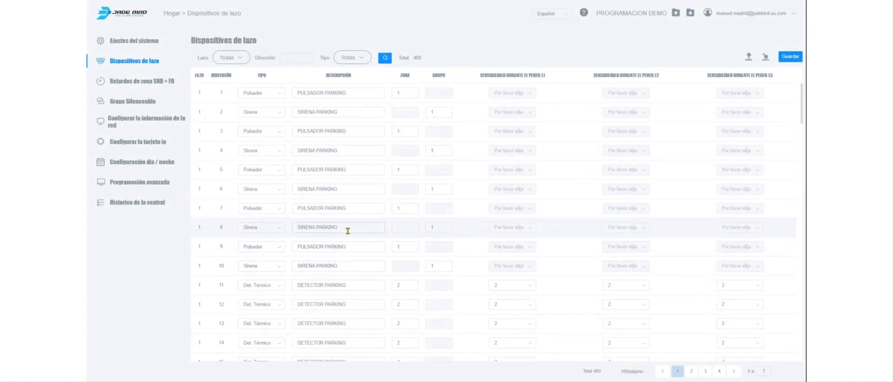
pyautogui.scroll(-4, 347, 231)
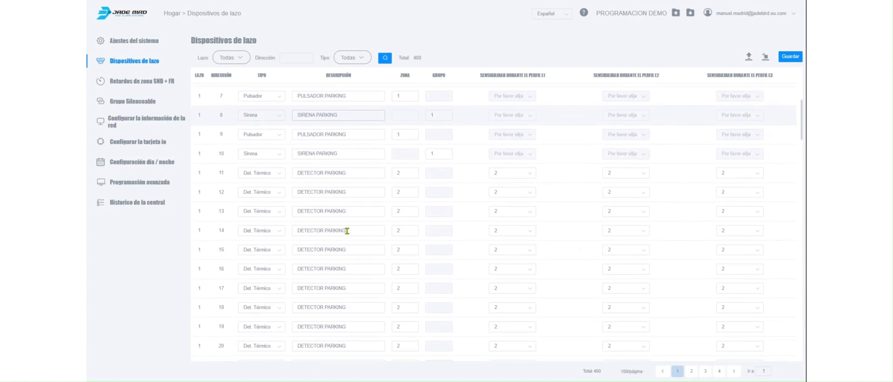
pyautogui.scroll(-5, 347, 232)
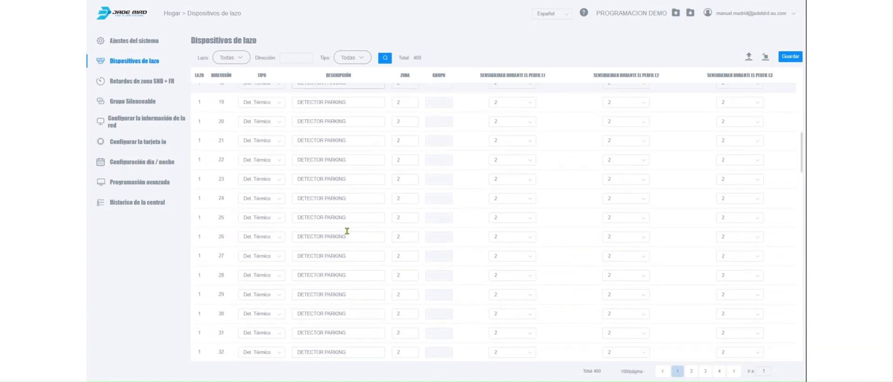
pyautogui.scroll(-6, 347, 231)
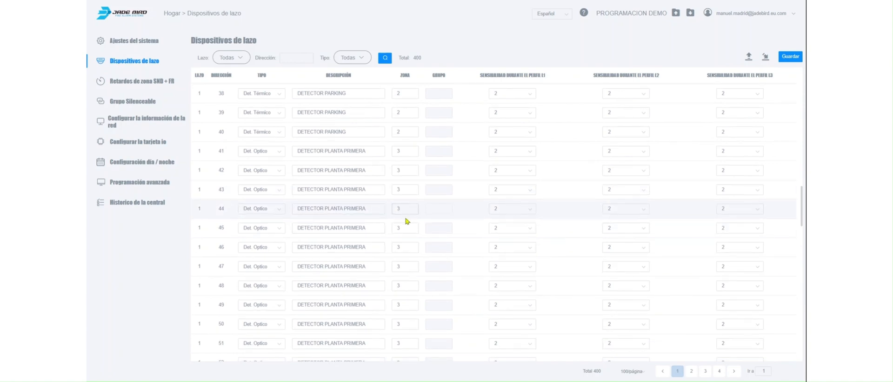
pyautogui.scroll(-6, 402, 253)
pyautogui.scroll(-6, 402, 252)
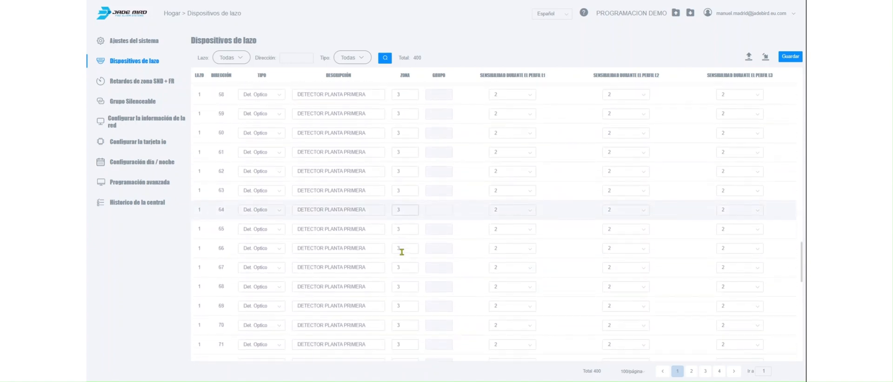
pyautogui.scroll(-1, 401, 252)
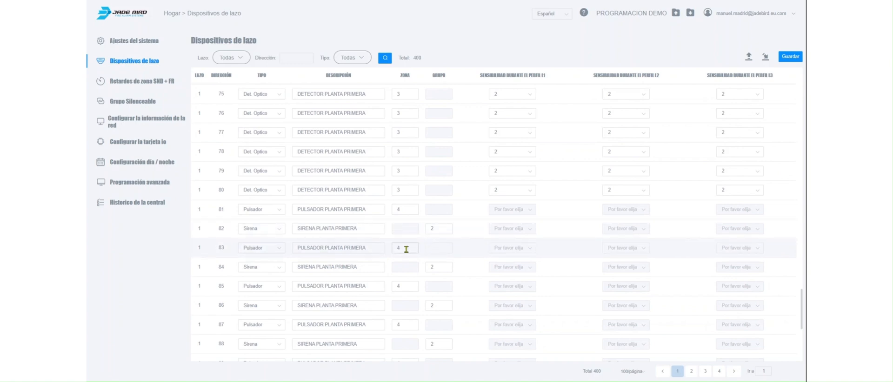
pyautogui.scroll(-5, 401, 286)
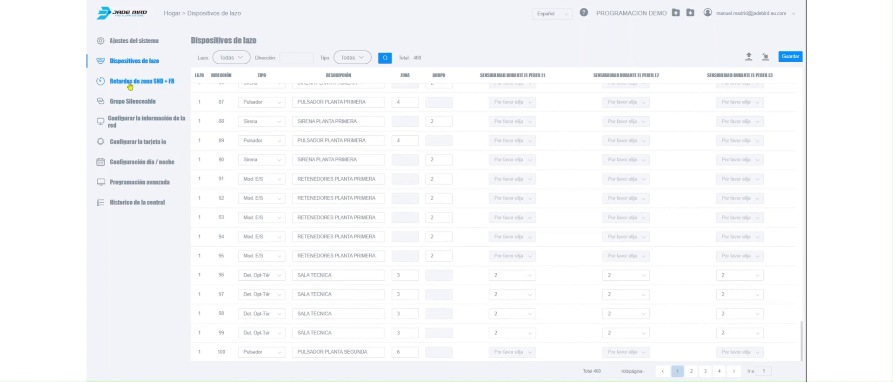
pyautogui.click(130, 86)
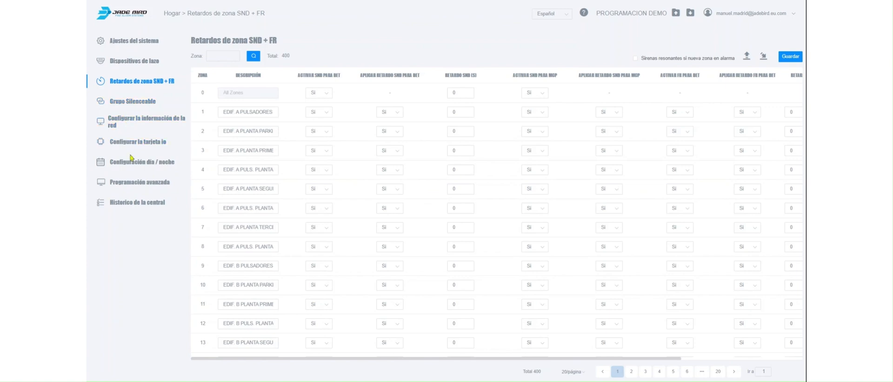
# Create an advanced programming scenario and add its first condition line for zone 1 with alarm type Detector.
pyautogui.click(133, 186)
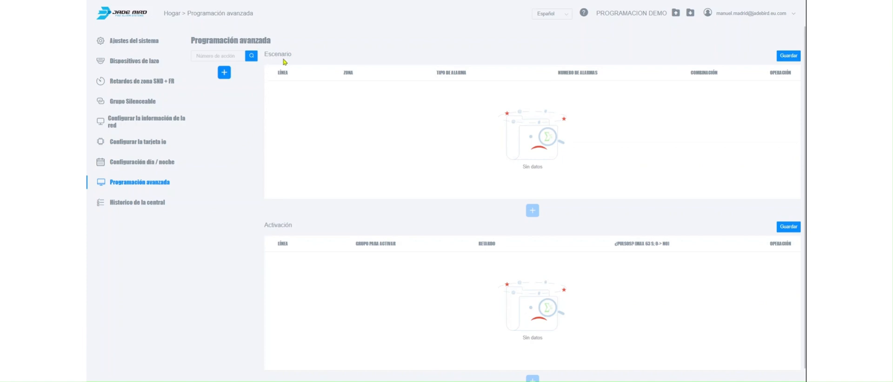
pyautogui.click(224, 75)
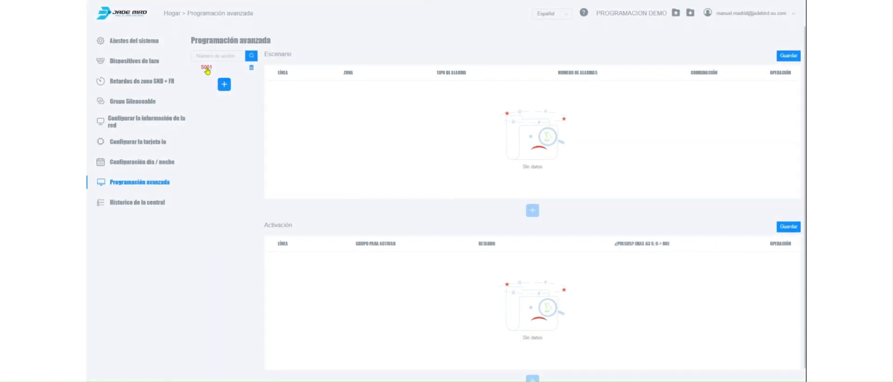
pyautogui.click(206, 68)
pyautogui.click(532, 212)
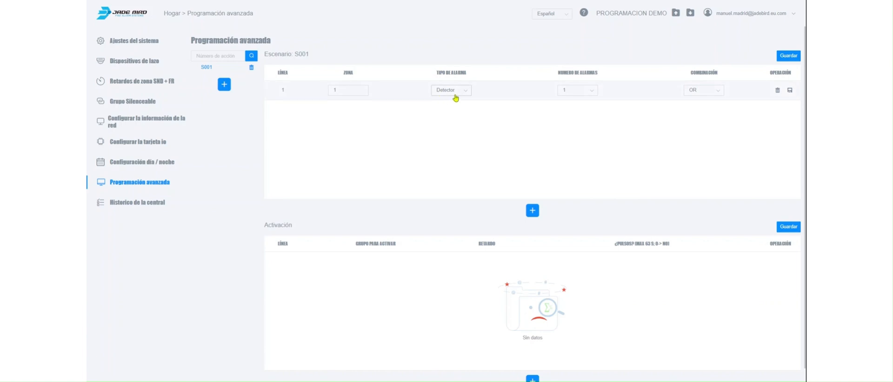
pyautogui.click(455, 98)
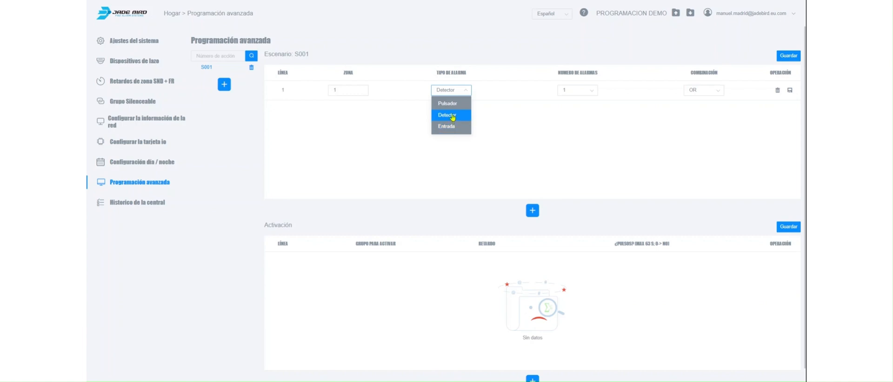
pyautogui.click(453, 118)
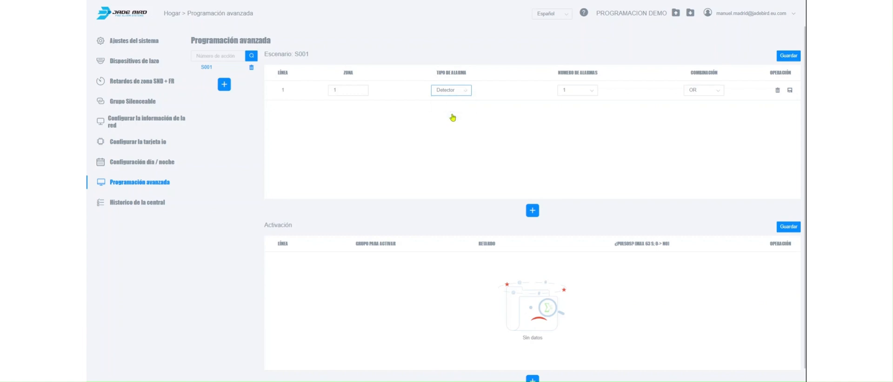
# Check the alarm count options for line 1 and set its combination to AND.
pyautogui.click(594, 94)
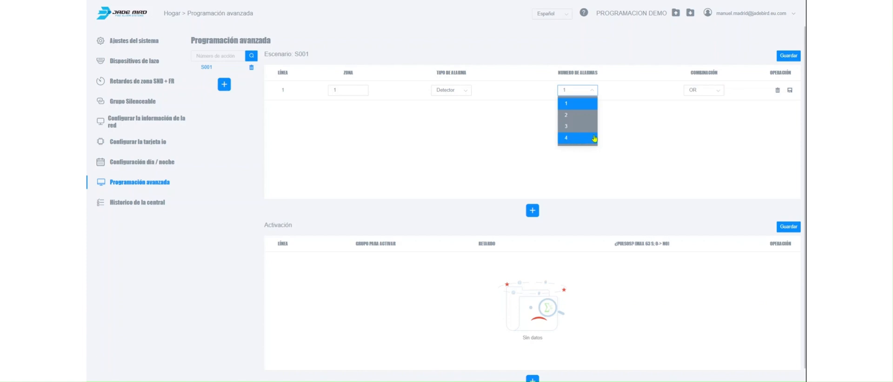
pyautogui.click(594, 93)
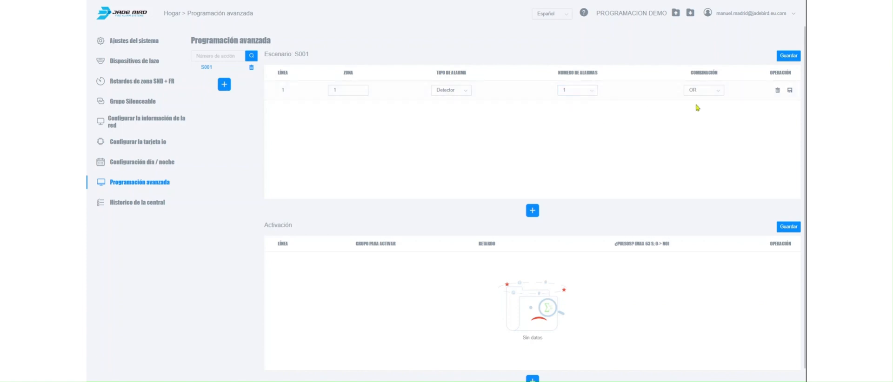
pyautogui.click(720, 95)
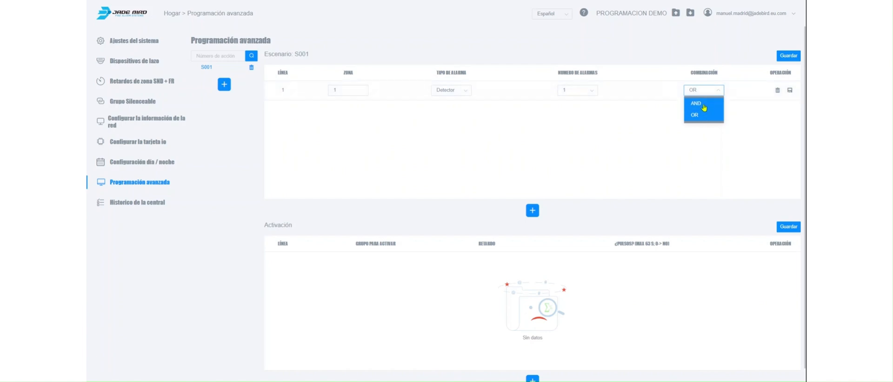
pyautogui.click(704, 105)
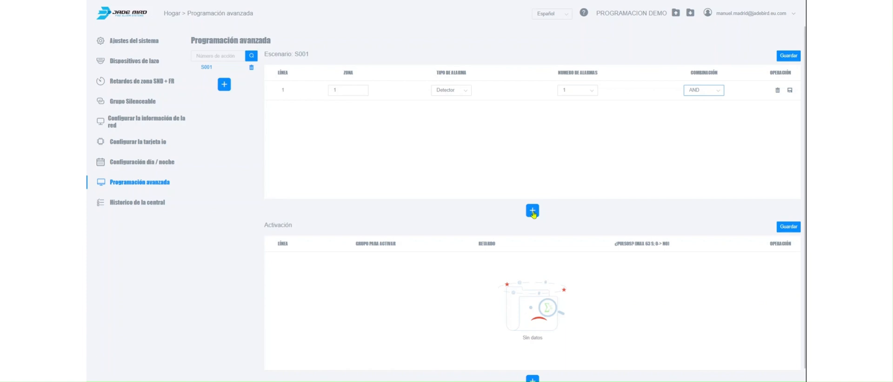
# Add a second condition line to scenario S001 for zone 1 with alarm type Pulsador.
pyautogui.click(533, 211)
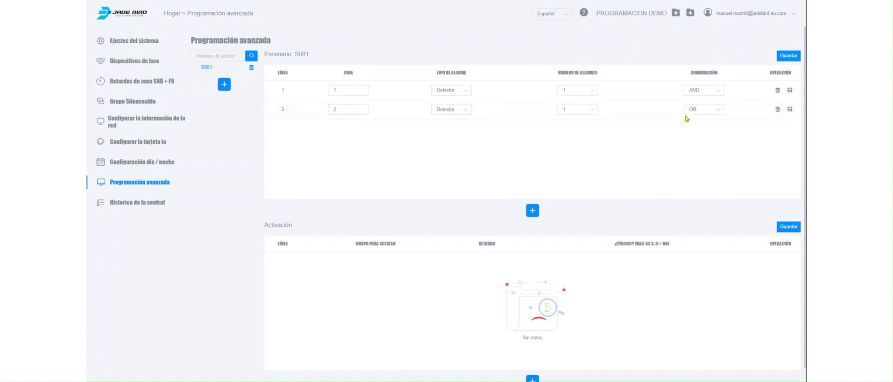
pyautogui.click(334, 112)
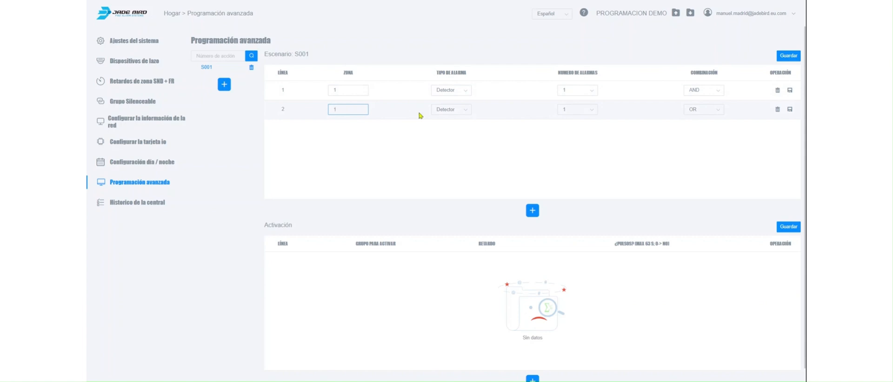
pyautogui.click(445, 112)
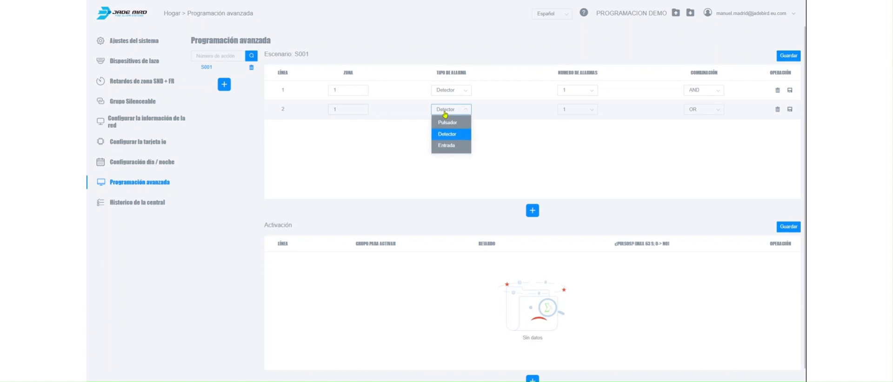
pyautogui.click(448, 123)
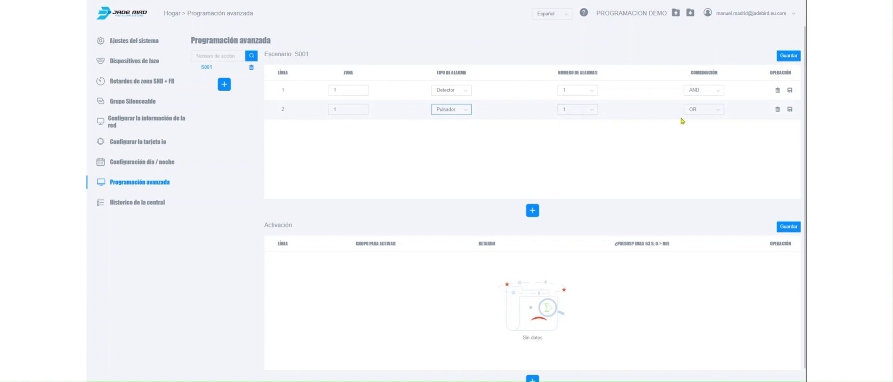
# Set line 1 of scenario S001 to combination OR and 2 alarms.
pyautogui.click(721, 95)
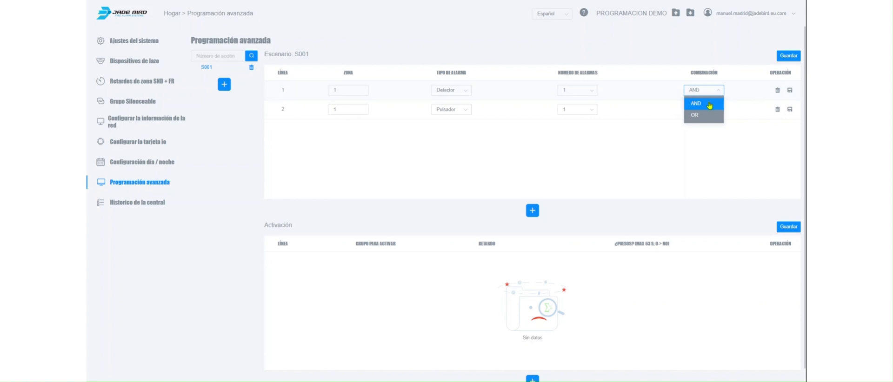
pyautogui.click(696, 116)
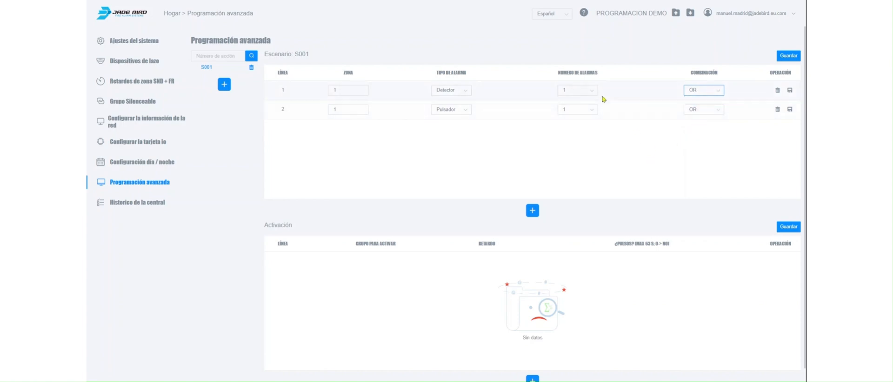
pyautogui.click(595, 95)
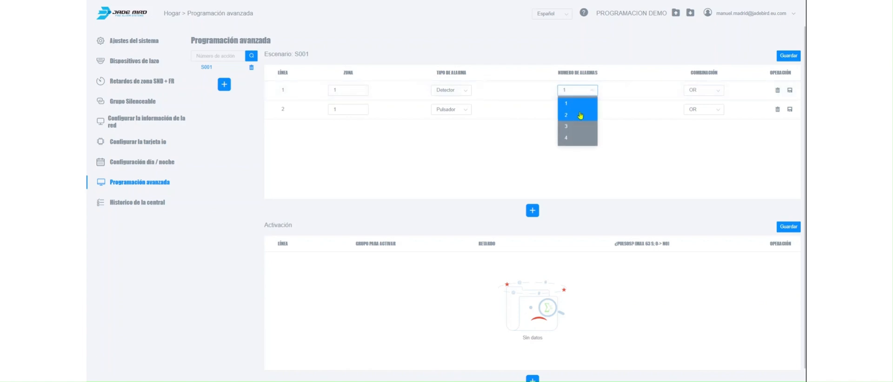
pyautogui.click(579, 117)
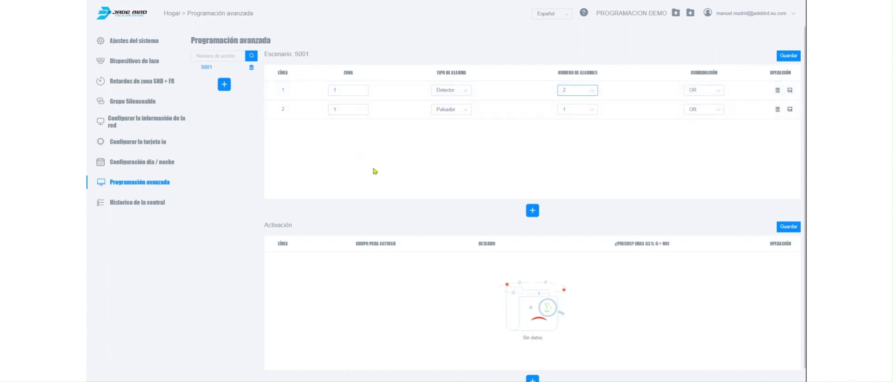
# Add four activation lines to scenario S001 for groups 1 to 4.
pyautogui.scroll(-1, 569, 192)
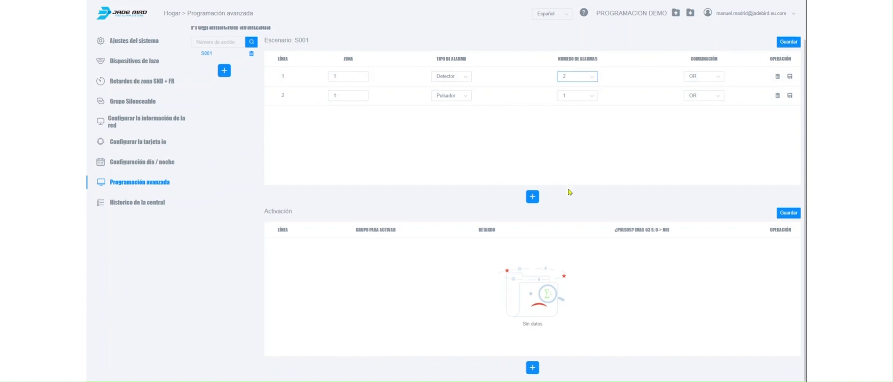
pyautogui.click(532, 370)
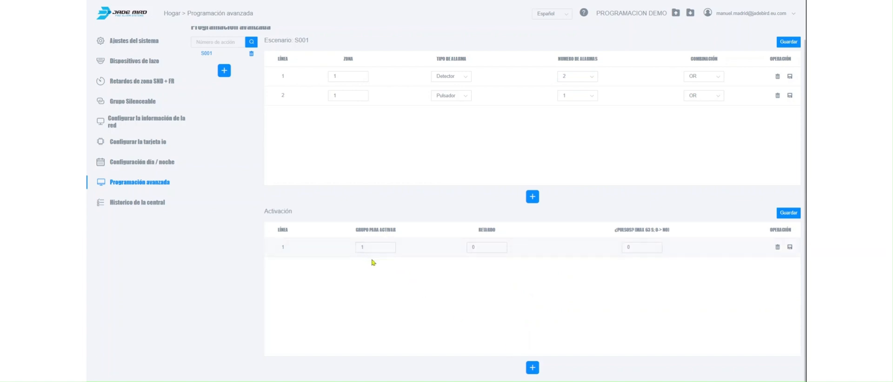
pyautogui.click(480, 249)
pyautogui.click(637, 247)
pyautogui.click(533, 368)
pyautogui.click(533, 368)
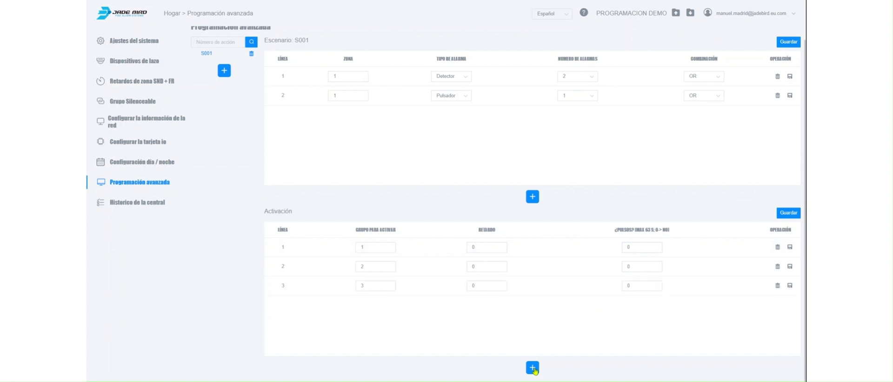
pyautogui.click(533, 369)
# Set the activation delay of group 1 to 60 and save both the scenario and activation tables.
pyautogui.click(471, 248)
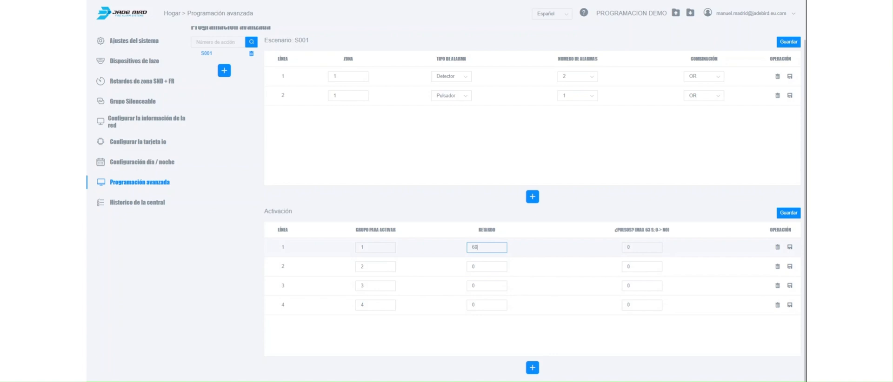
pyautogui.click(512, 333)
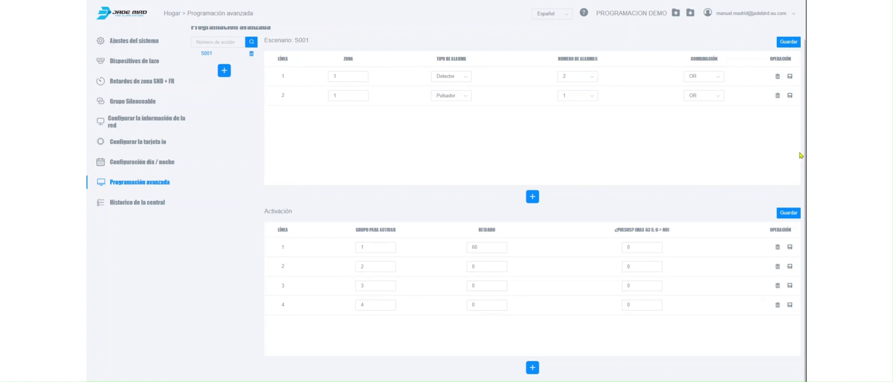
pyautogui.click(789, 44)
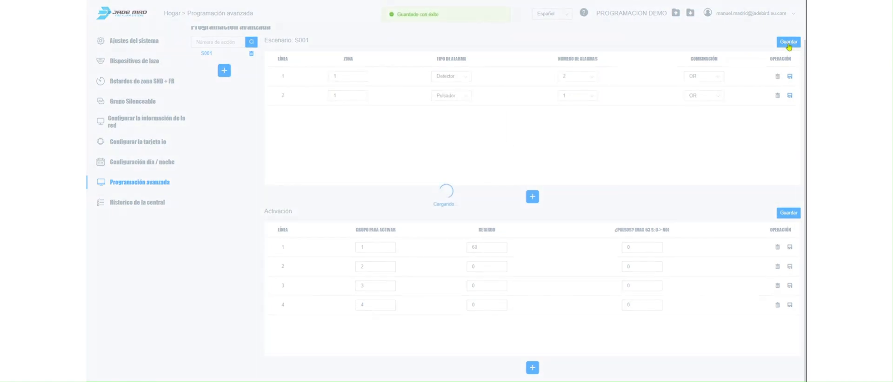
pyautogui.click(790, 214)
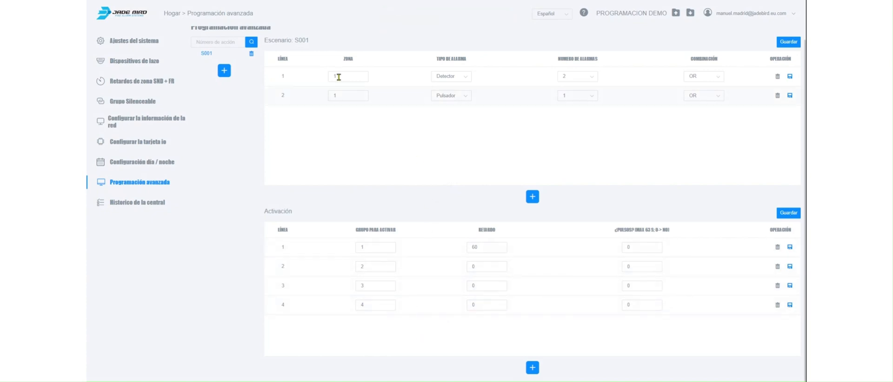
# Add three more scenarios to the advanced programming list and open scenario S002.
pyautogui.click(224, 73)
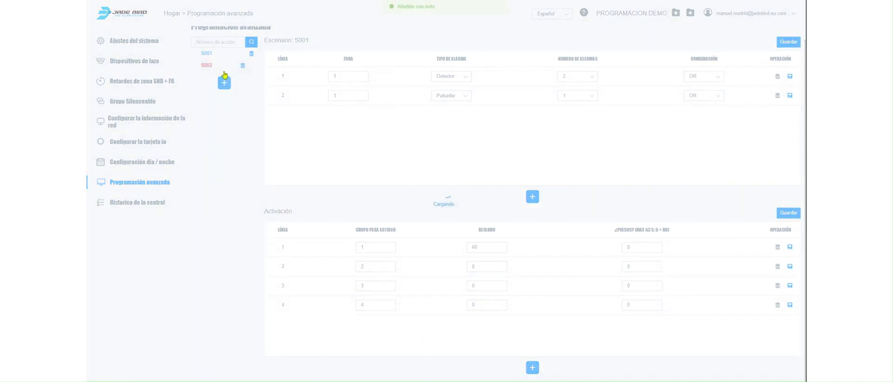
pyautogui.click(224, 84)
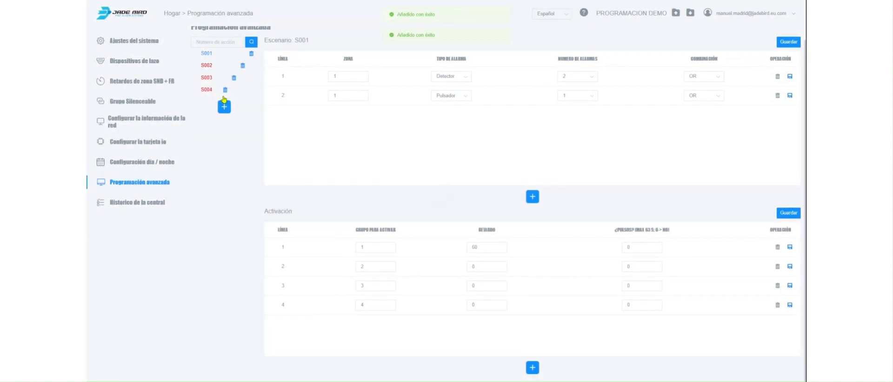
pyautogui.click(207, 66)
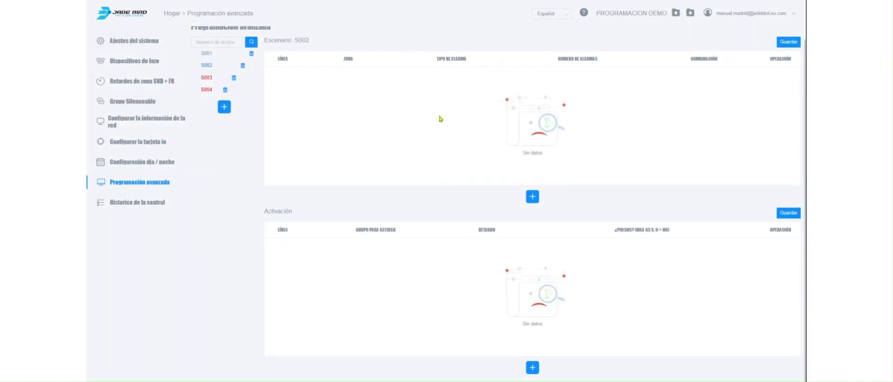
# Add a condition line to scenario S002 for zone 2 with alarm type Entrada and combination AND.
pyautogui.click(533, 197)
pyautogui.click(345, 77)
pyautogui.write('1')
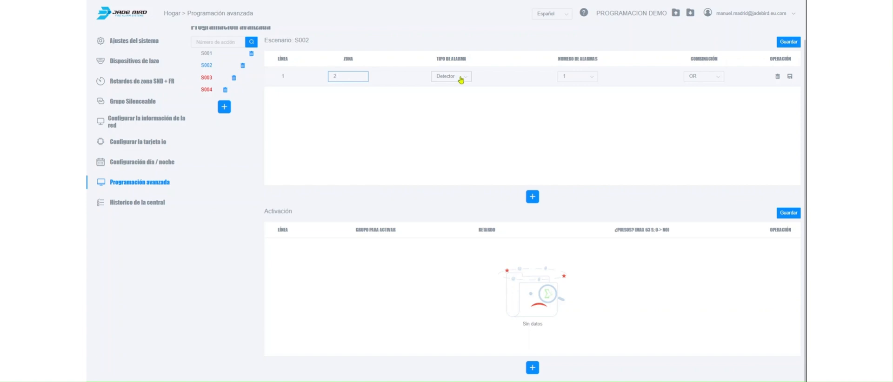
pyautogui.click(461, 80)
pyautogui.click(452, 113)
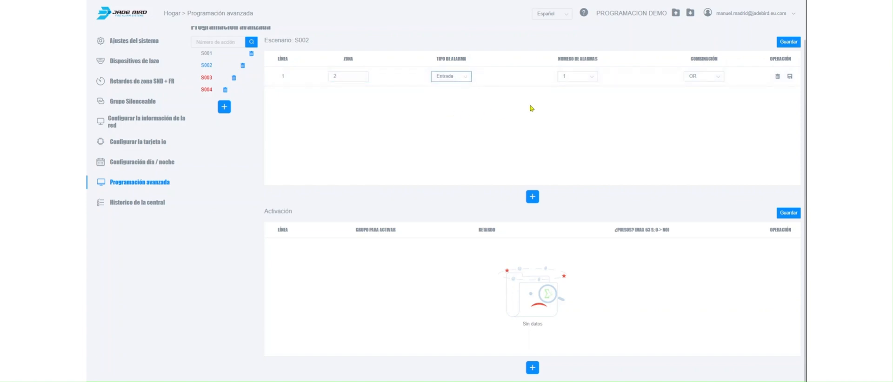
pyautogui.click(693, 77)
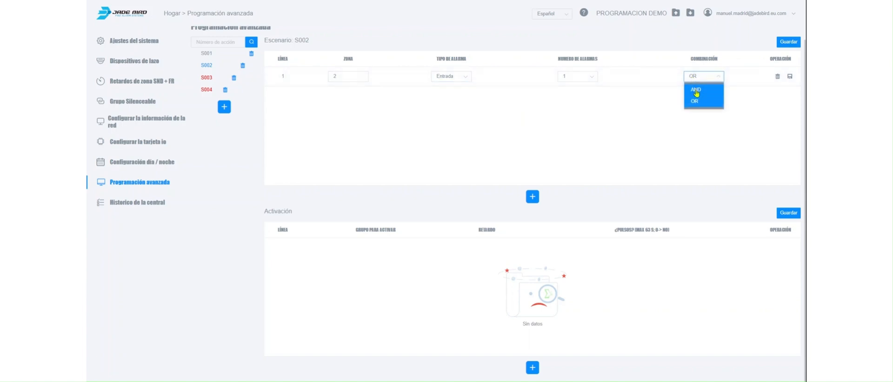
pyautogui.click(696, 90)
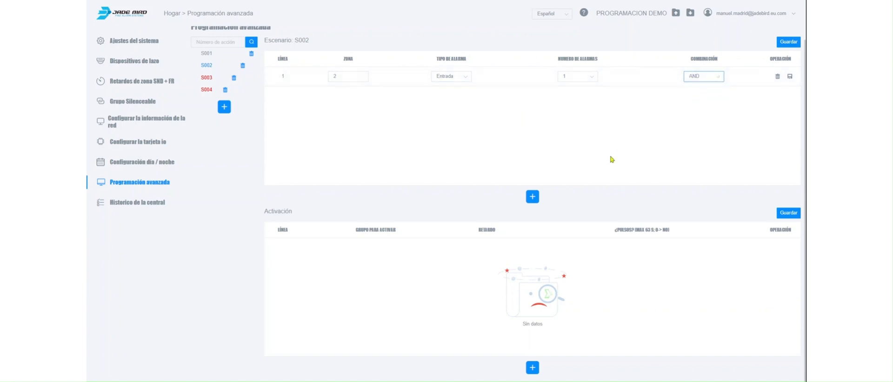
# Add a second condition line to scenario S002 for zone 2, keeping alarm type Detector.
pyautogui.click(533, 197)
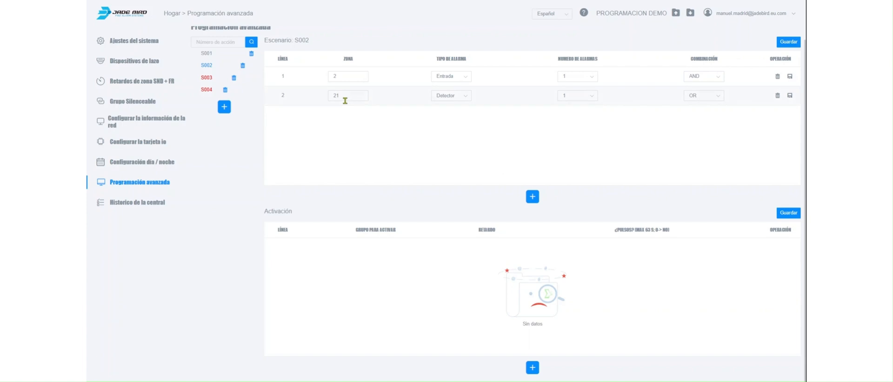
pyautogui.click(337, 97)
pyautogui.write('21')
# Add an activation line for group 12 to scenario S002 and save both the scenario and activation tables.
pyautogui.click(534, 372)
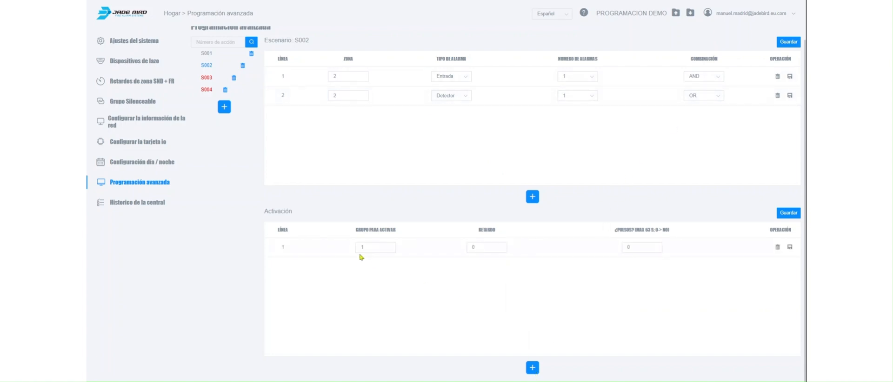
pyautogui.click(362, 247)
pyautogui.write('1')
pyautogui.click(538, 293)
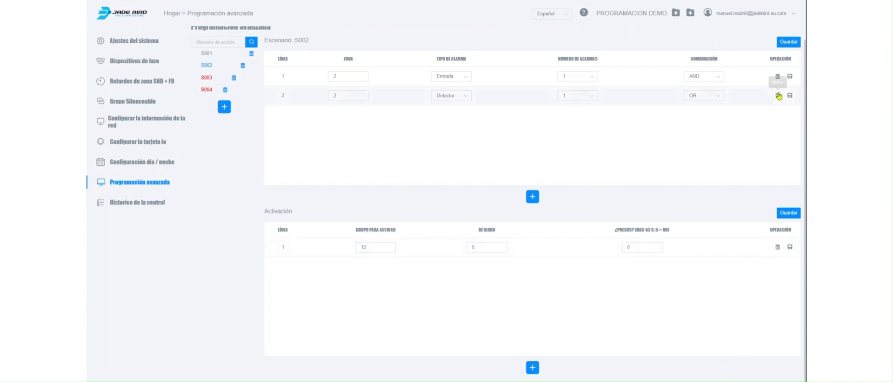
pyautogui.click(791, 42)
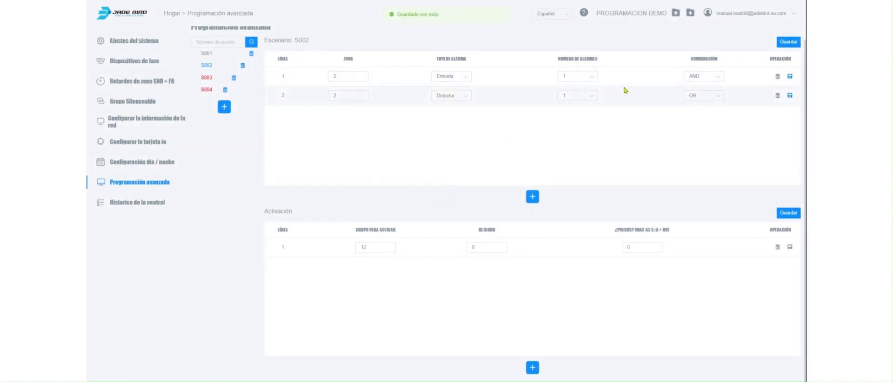
pyautogui.click(788, 214)
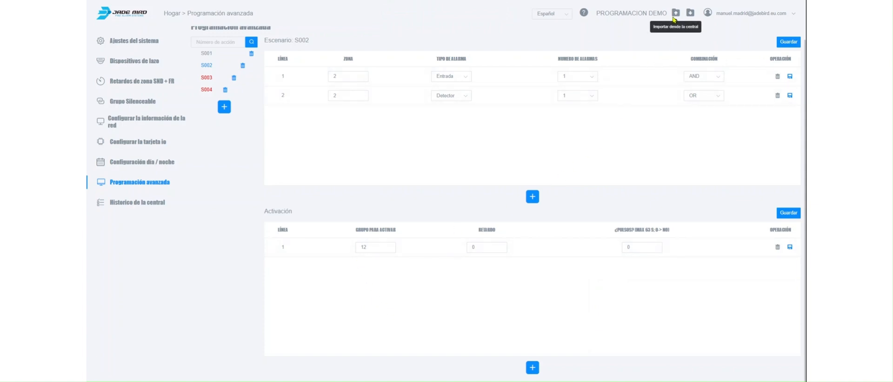
# Export the PROGRAMACION DEMO project and download the exported file from the account's downloads list.
pyautogui.click(691, 17)
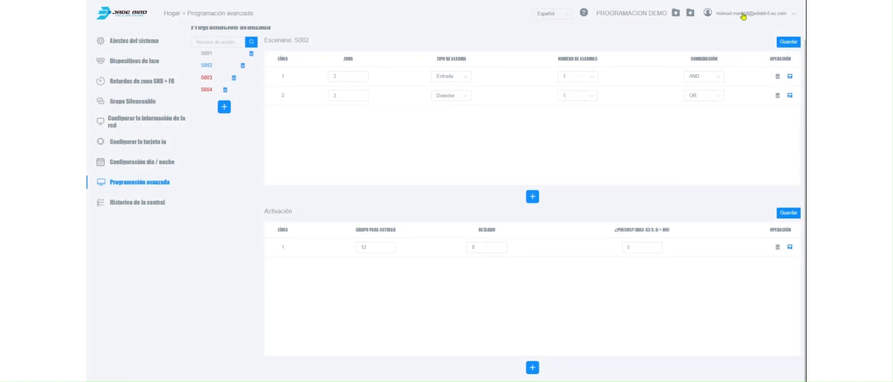
pyautogui.click(744, 16)
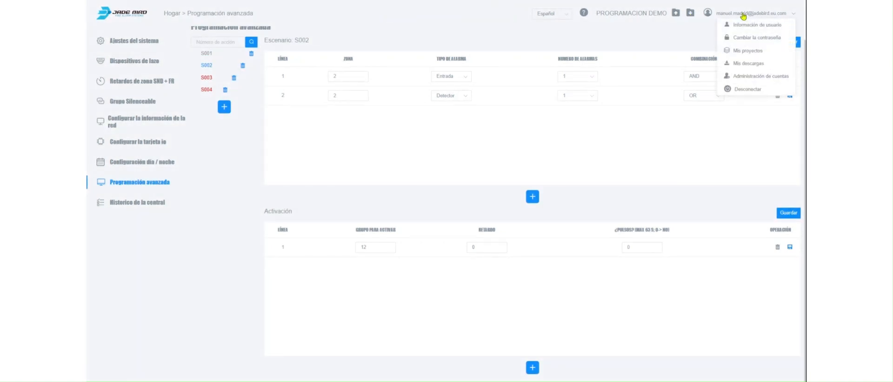
pyautogui.click(746, 66)
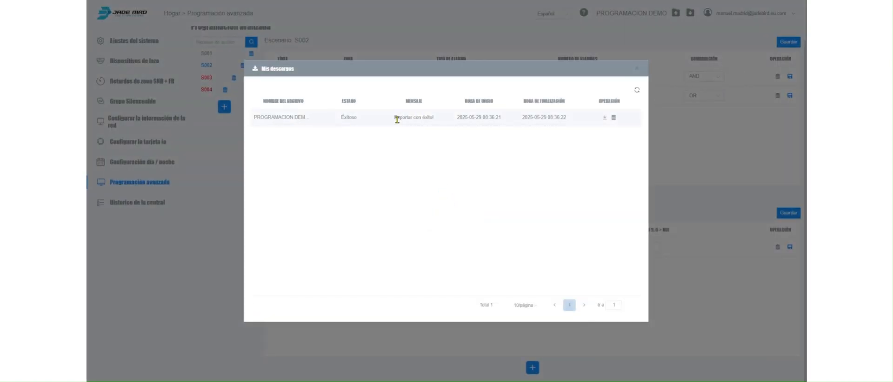
pyautogui.click(605, 121)
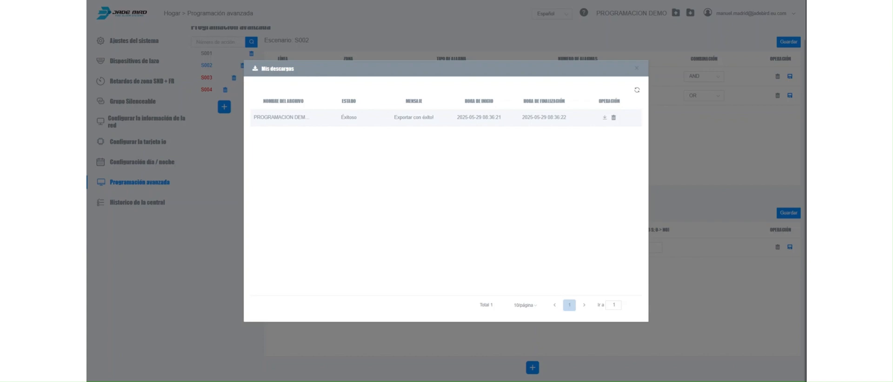